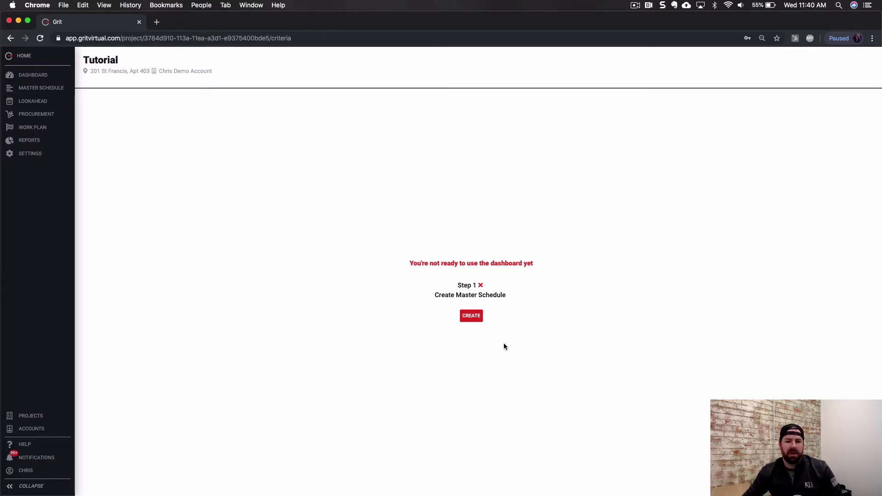
- Create the master schedule and add an activity with ID 10, named First Activity, lasting 10 days
click(473, 316)
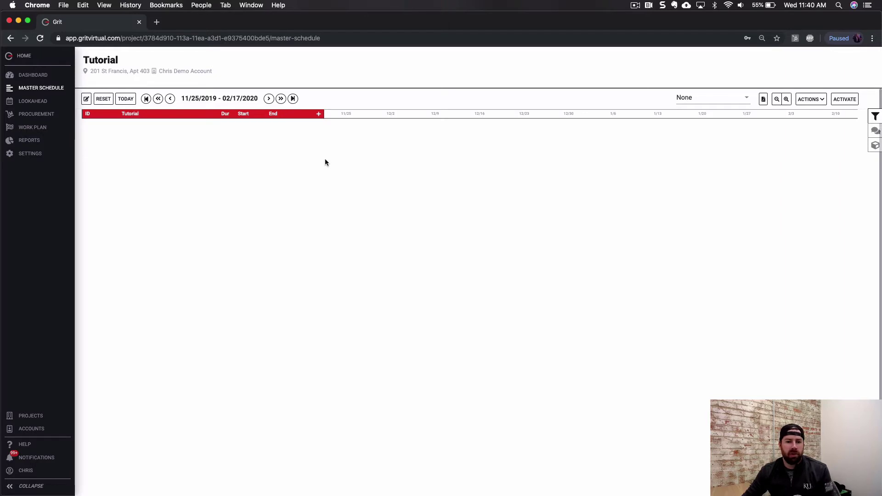
click(319, 114)
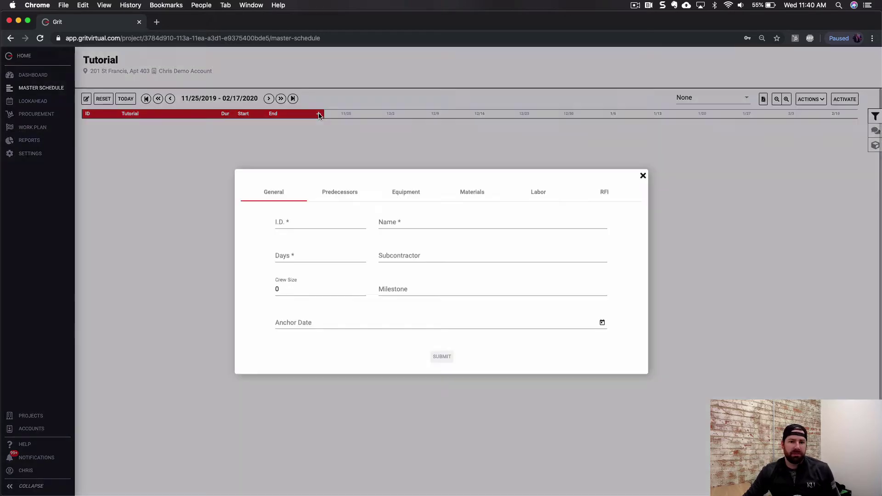
click(325, 219)
text(10)
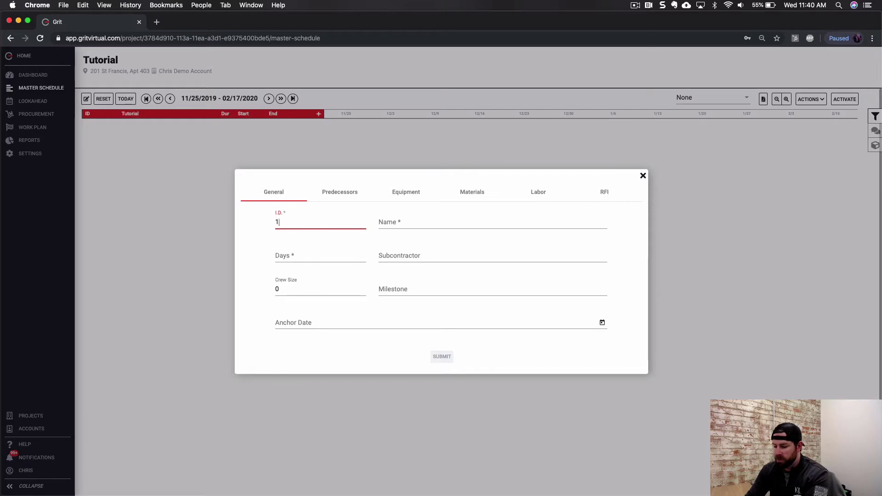
key(Tab)
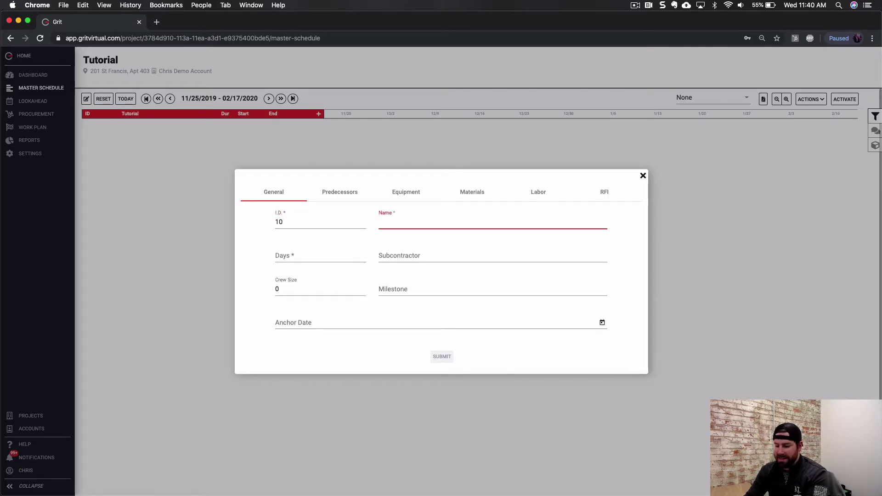
text(First Activity)
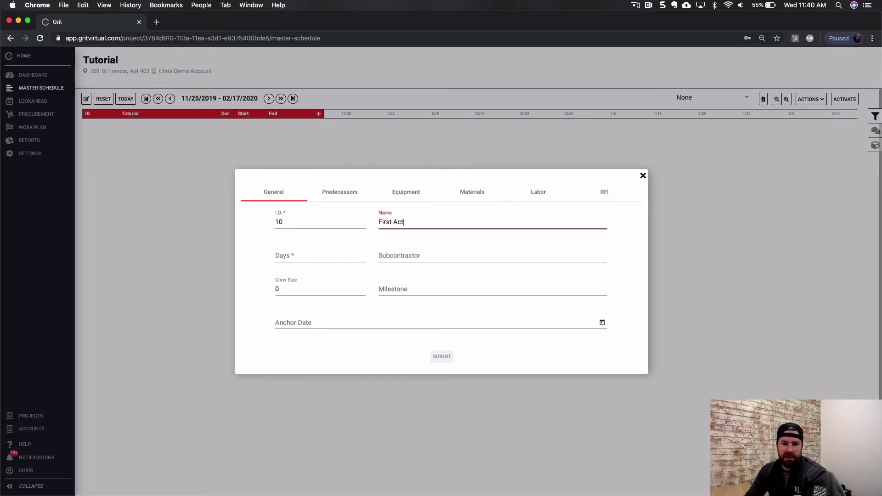
click(290, 254)
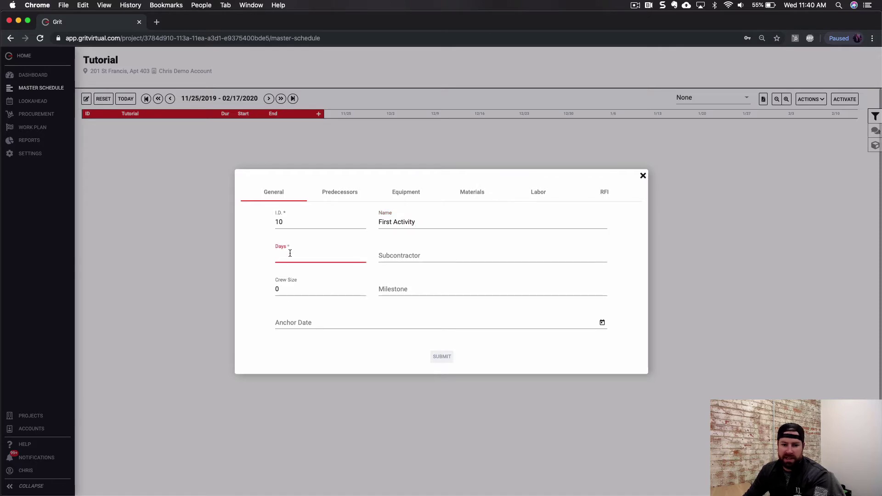
text(15)
click(446, 357)
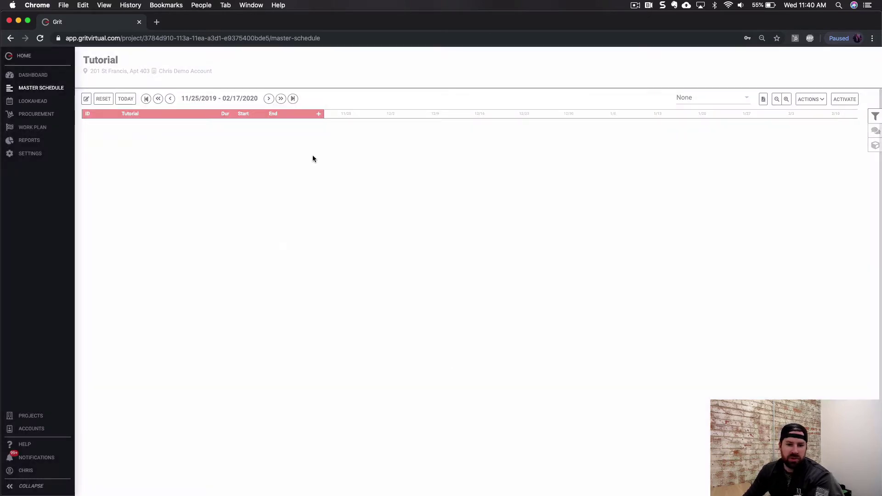
- Add another activity with ID 20, named Second Activity, lasting 5 days
click(320, 114)
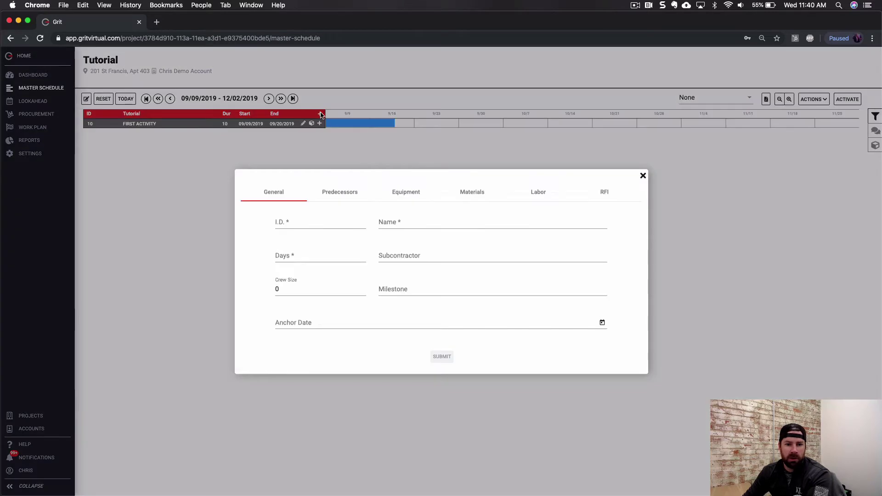
click(325, 220)
text(20)
key(Tab)
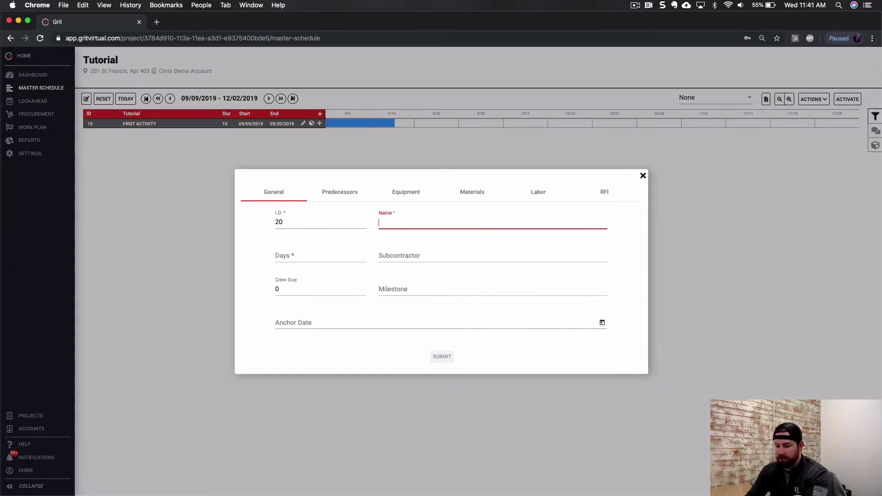
text(Second Ac)
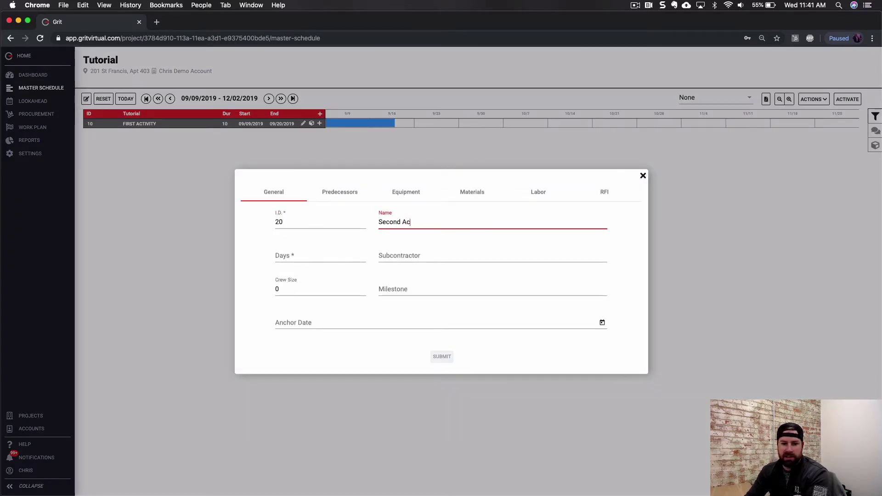
text(tivity)
click(308, 257)
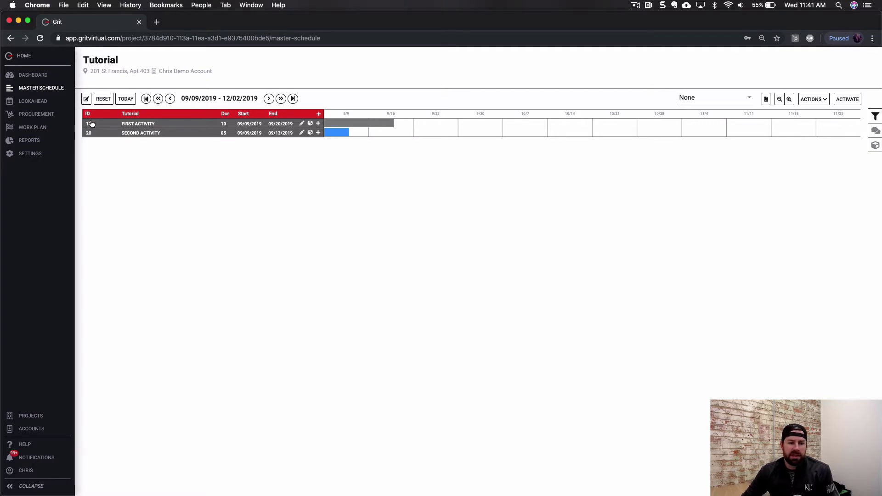
- Sort the activity list by start date and return it to sorting by ID
click(244, 114)
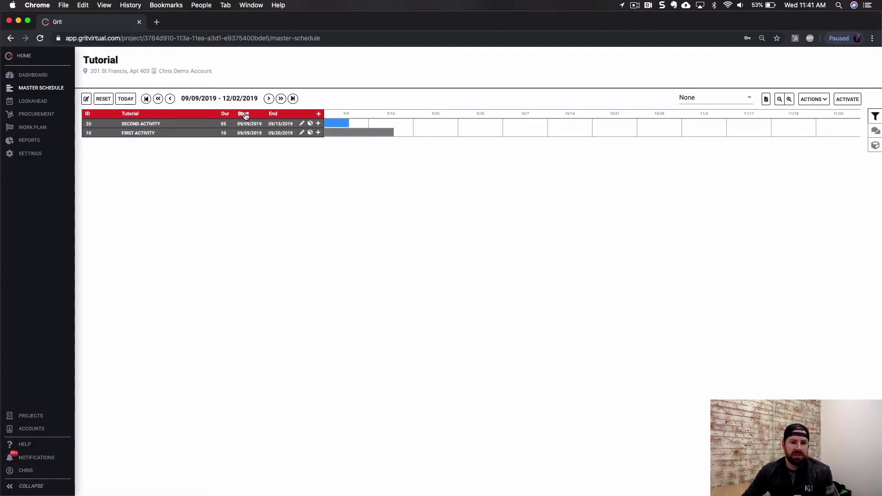
click(88, 115)
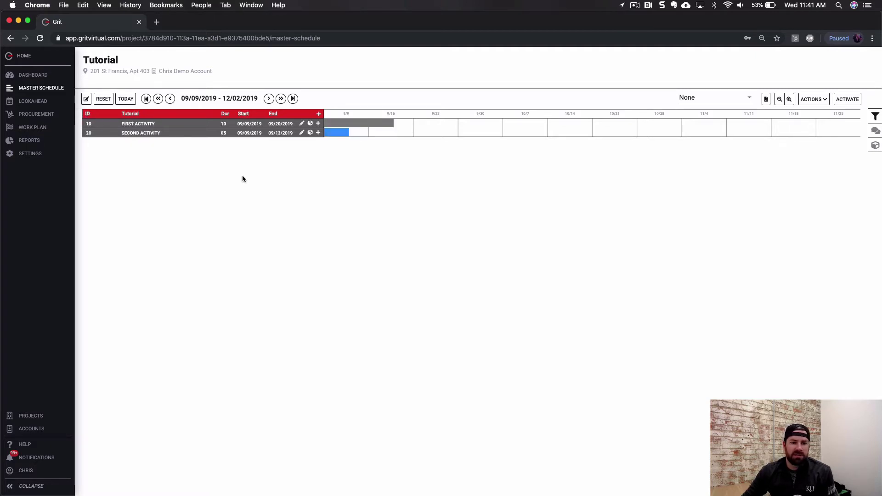
- Open both activities in Quick Edit and fill a new row with ID 30, name Third Activity and duration 8
click(86, 99)
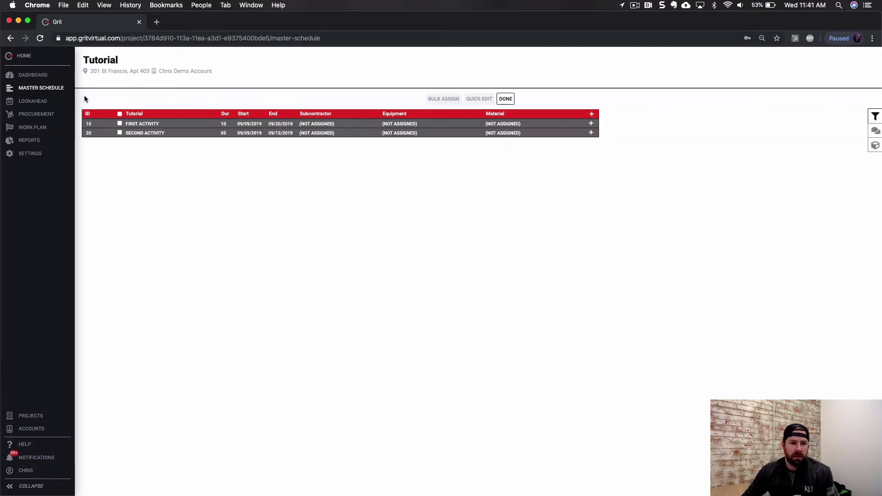
click(120, 124)
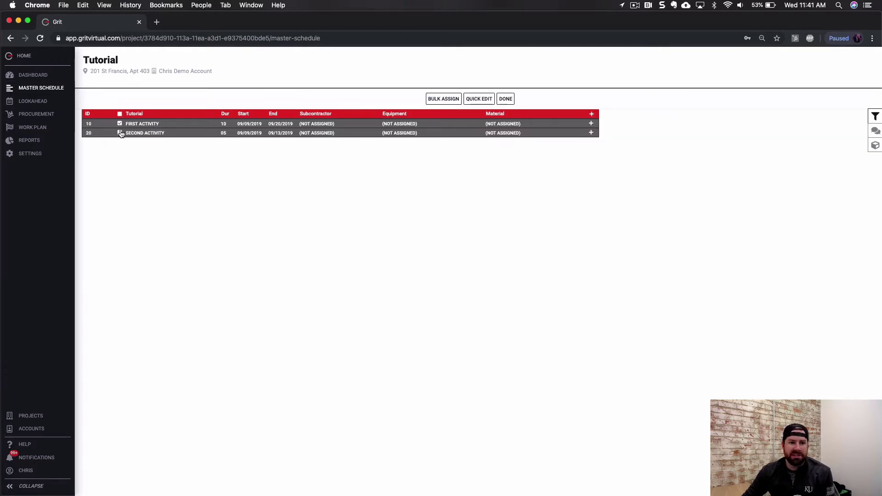
click(121, 133)
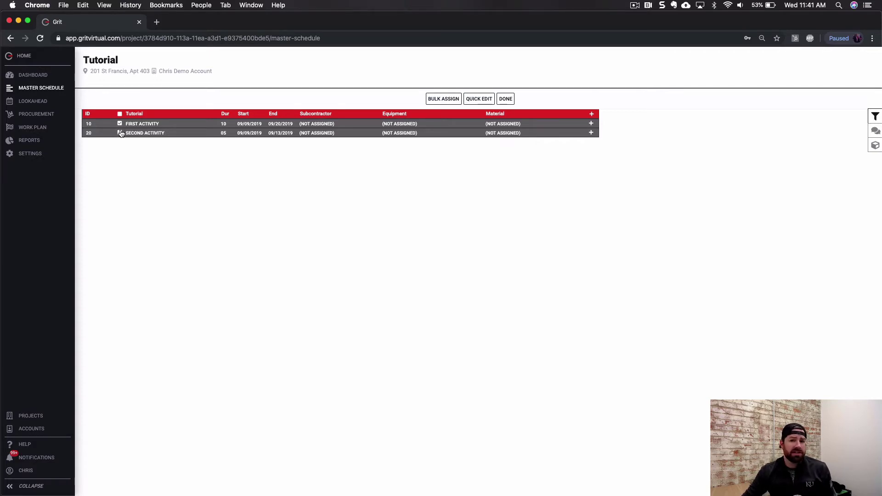
click(475, 101)
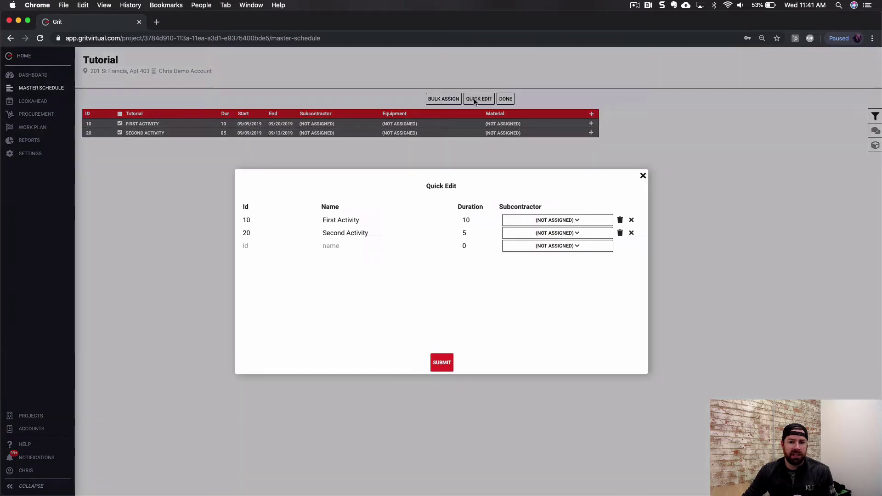
click(264, 244)
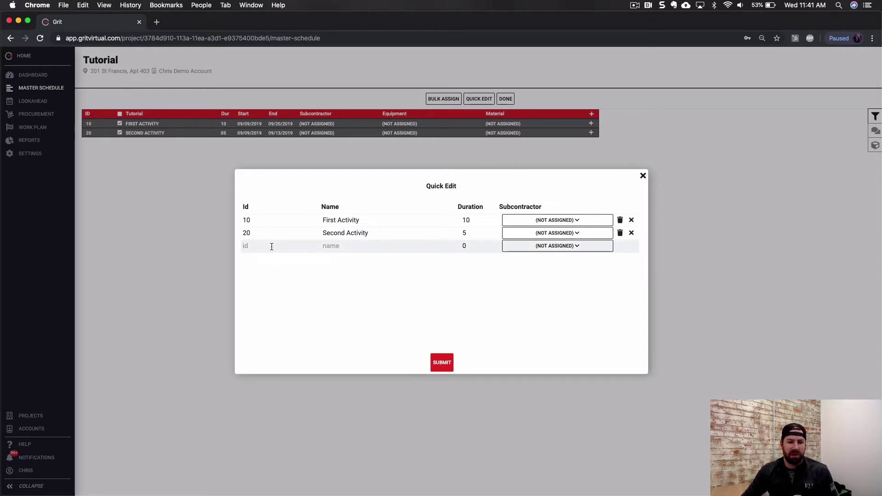
text(30)
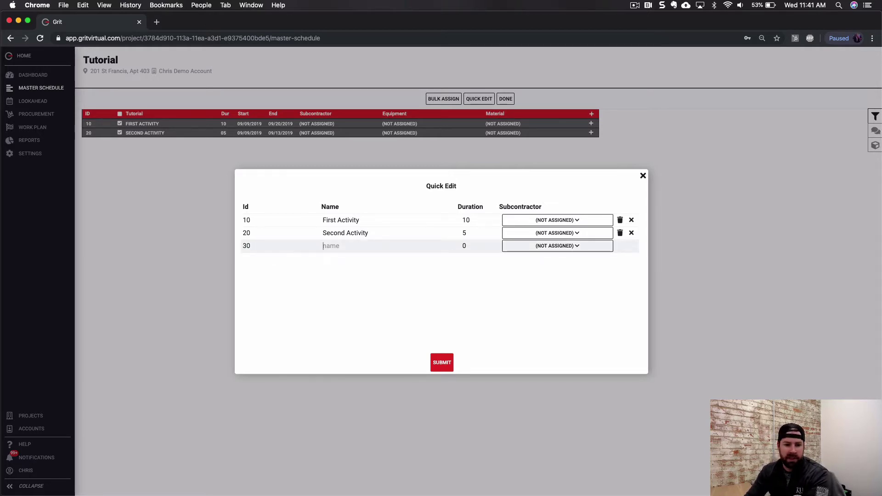
text(Third Ac)
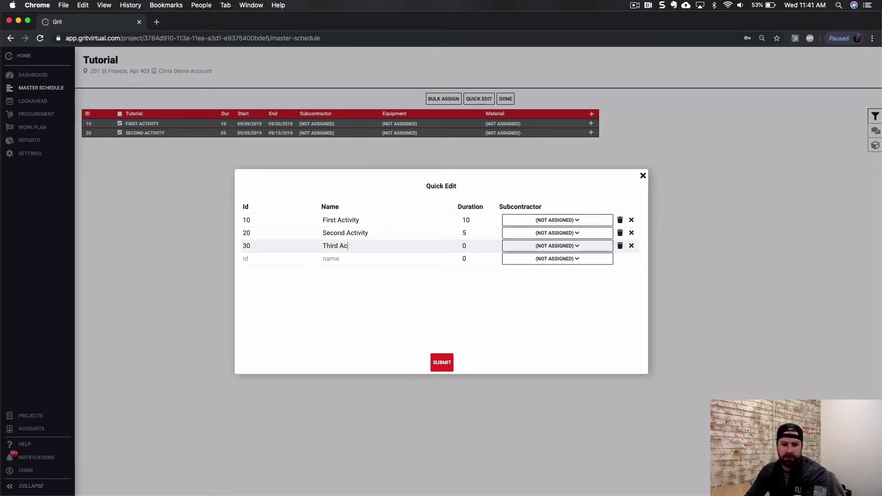
text(tivity)
key(Tab)
text(8)
- Add a row with ID 40, name Fourth Activity and duration 5, submit the rows and leave edit mode
click(265, 259)
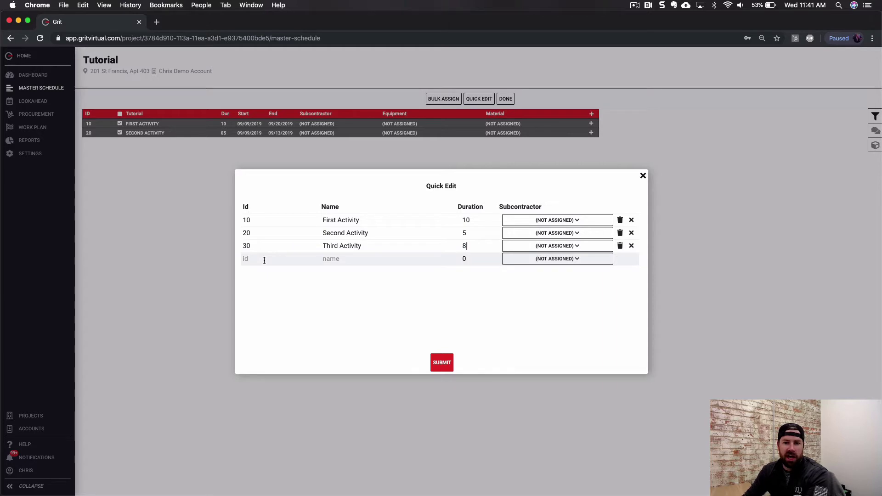
text(40)
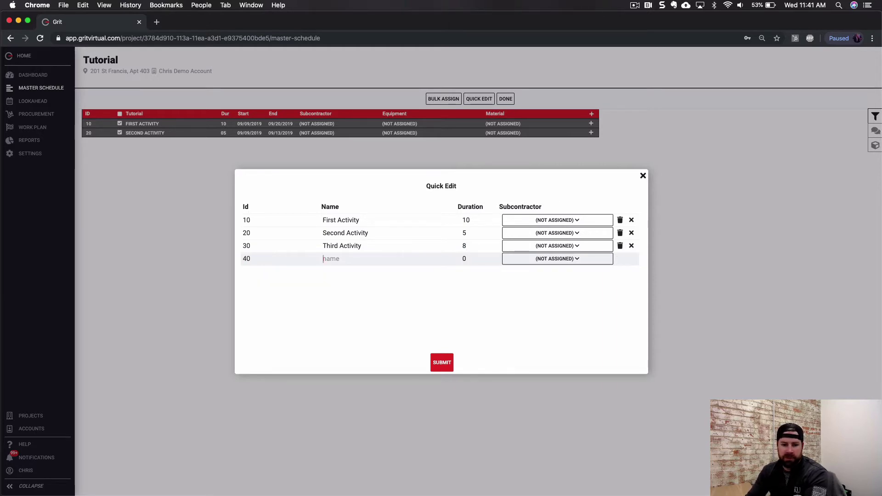
text(Fourht Act)
key(BackSpace)
key(BackSpace)
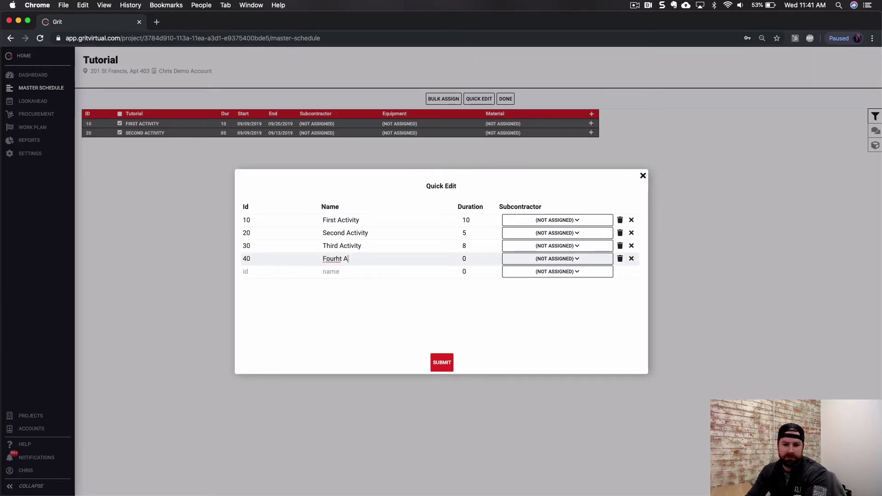
key(BackSpace)
key(BackSpace)
key(BackSpace)
key(BackSpace)
text(th Activit)
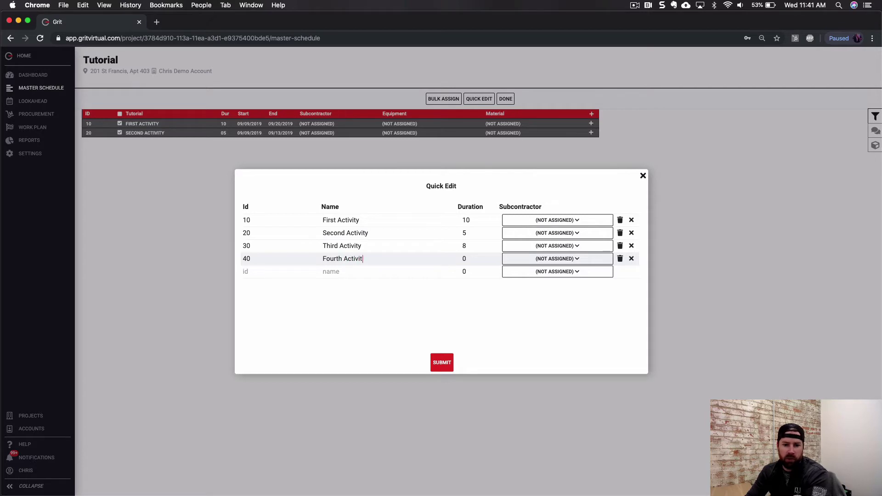
text(y)
key(Tab)
text(5)
key(Return)
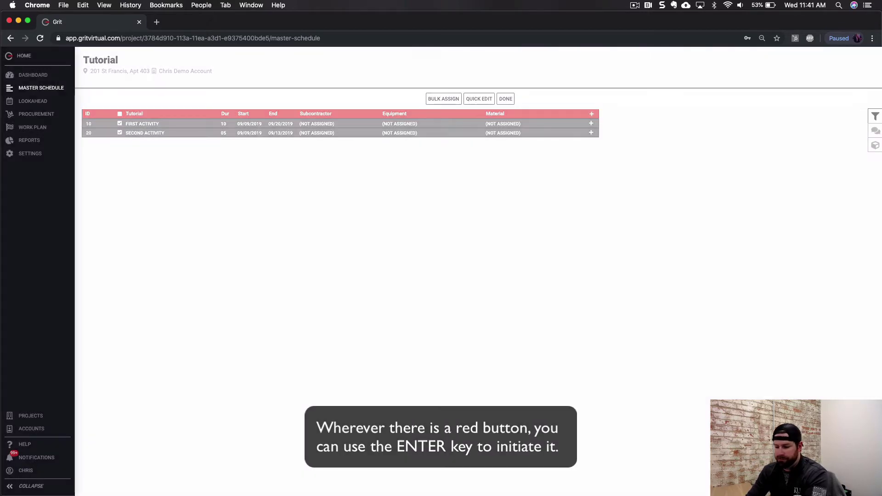
click(507, 100)
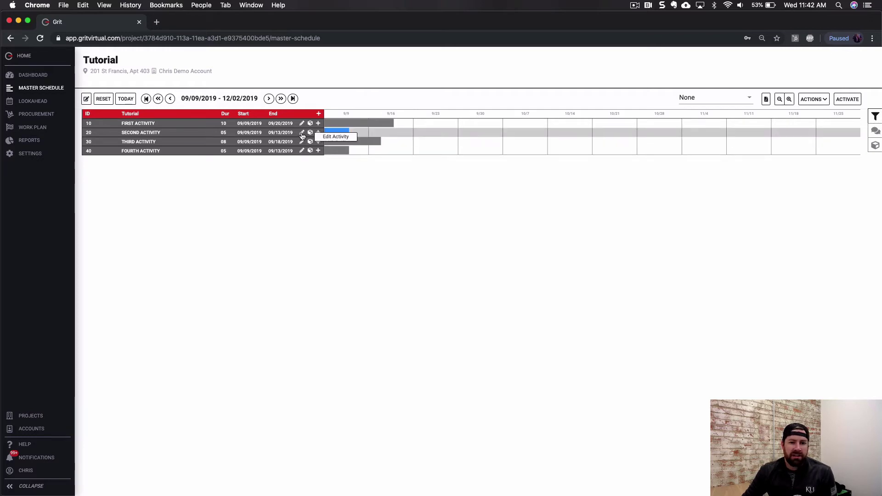
- Open Second Activity for editing and assign Asphalt Paving as its subcontractor
double_click(133, 135)
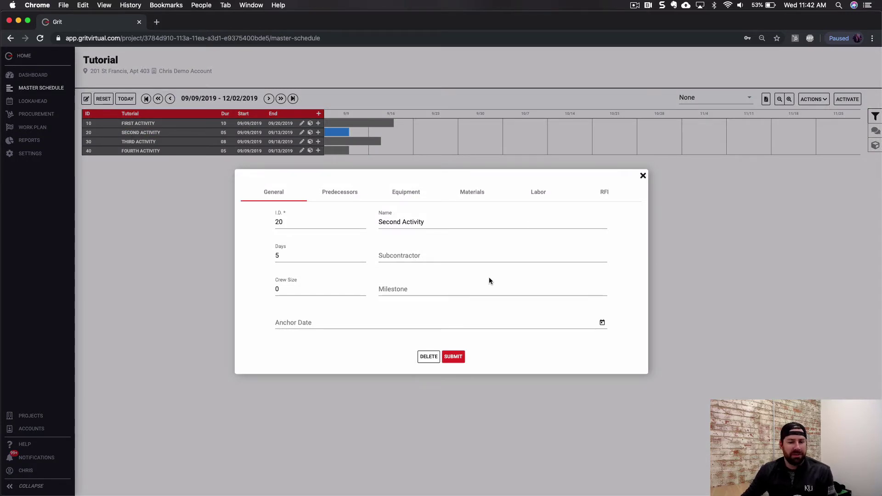
click(443, 256)
scroll(455, 307, down, 2)
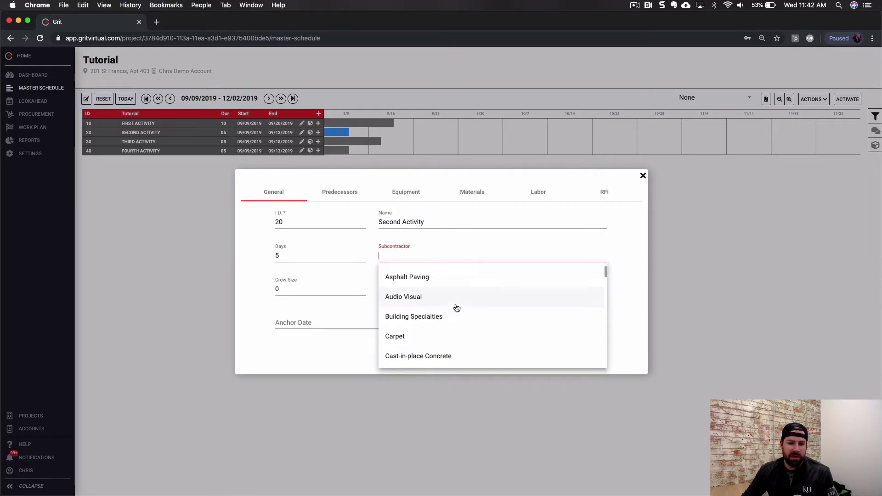
click(452, 278)
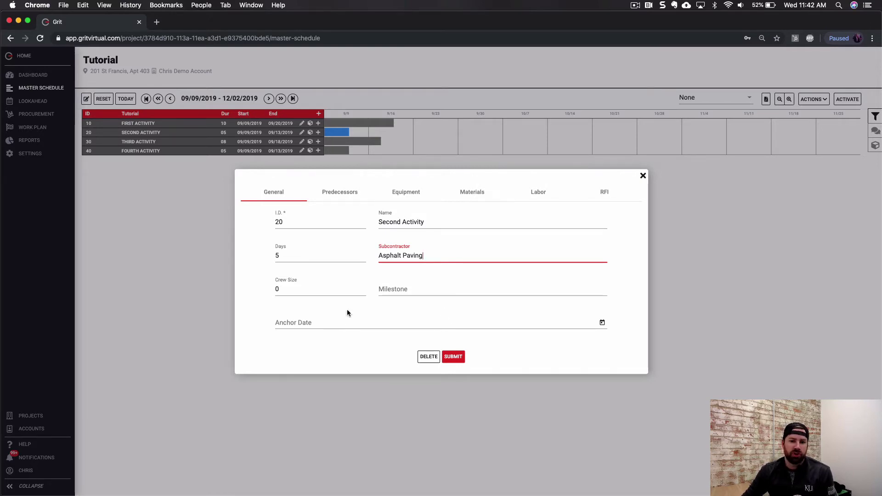
- Add First Activity as a Finish To Start predecessor of Second Activity and submit the changes
click(348, 190)
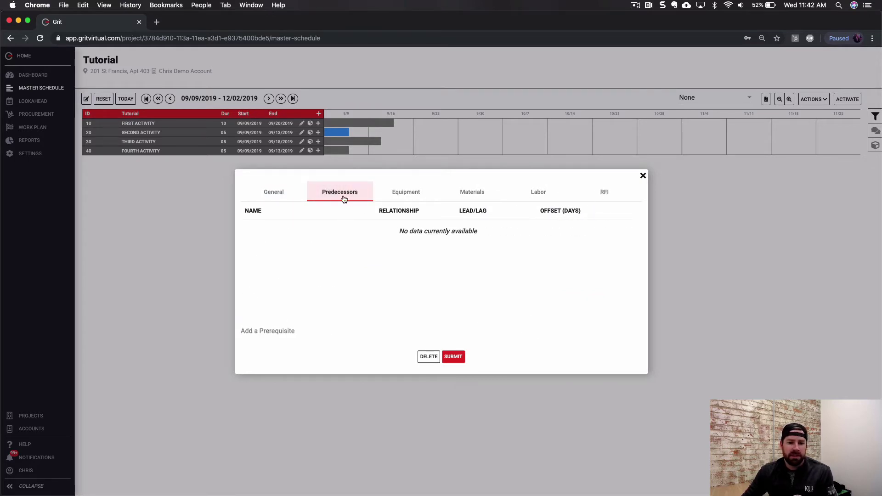
click(300, 331)
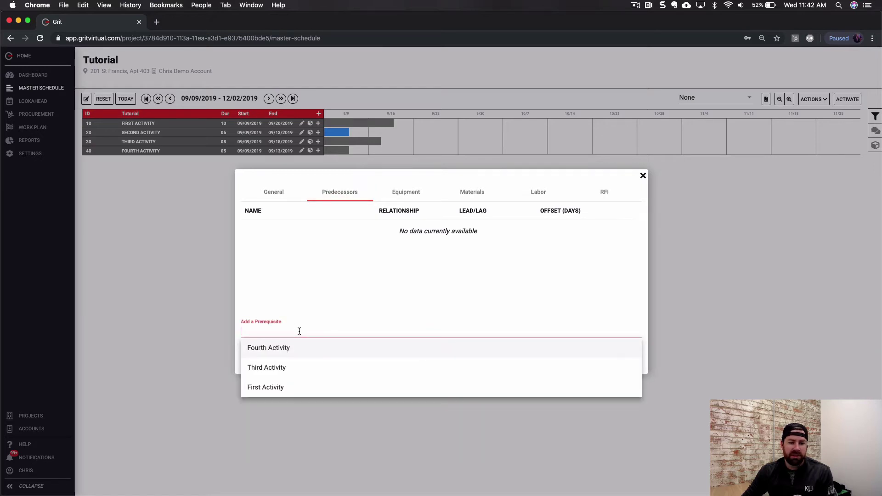
click(296, 387)
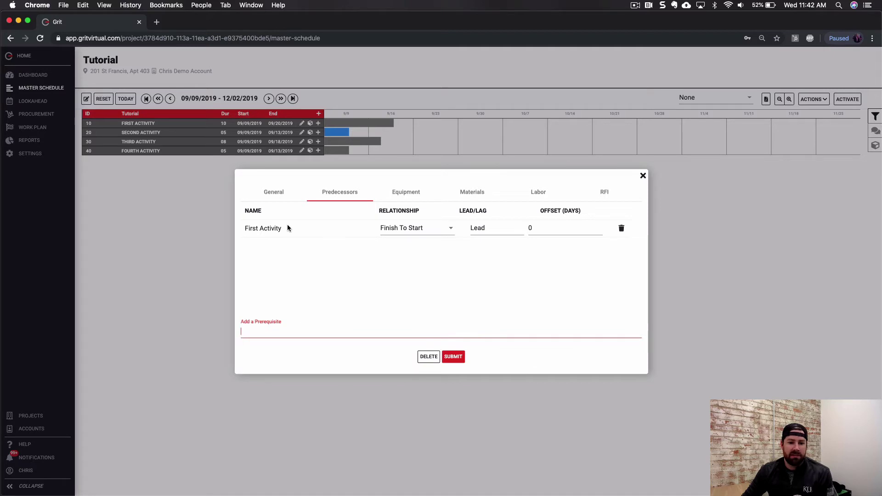
click(430, 233)
click(452, 261)
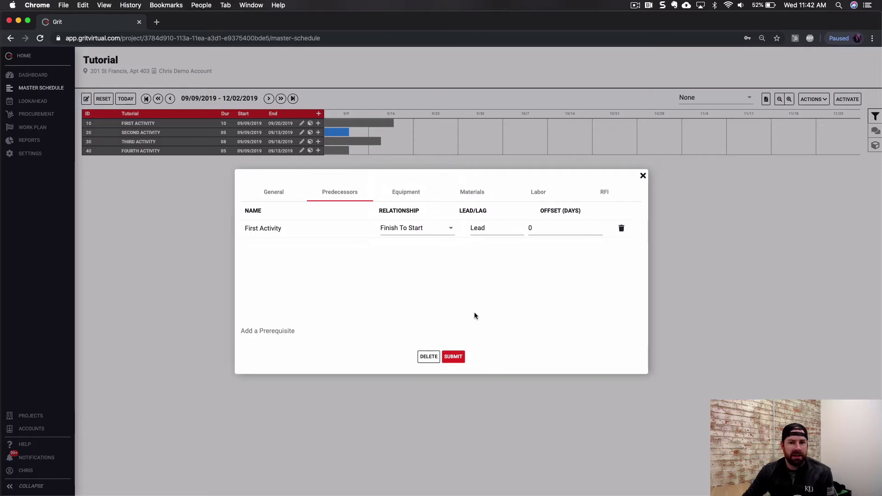
click(456, 357)
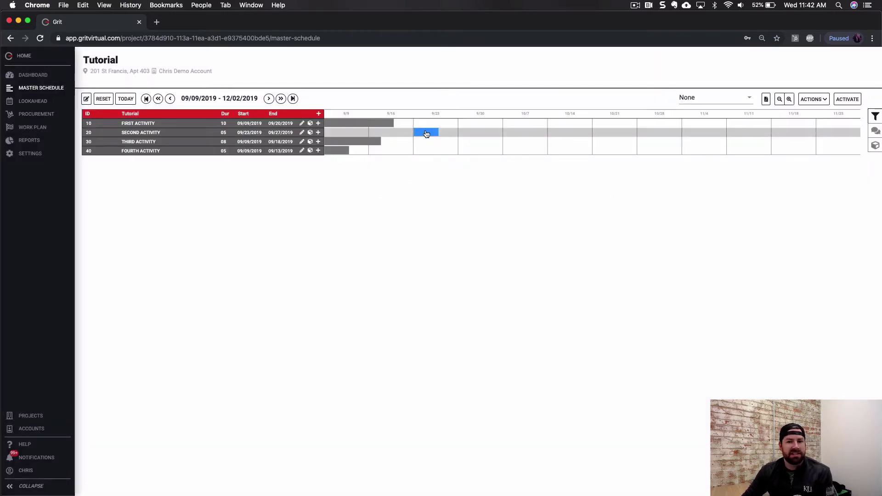
mouse_move(426, 134)
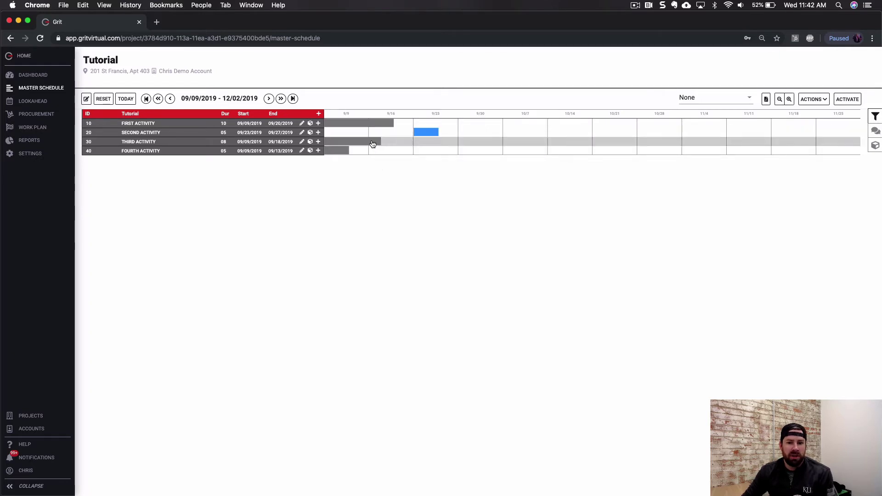
- On the Gantt chart, link Third Activity to follow Second Activity and Fourth Activity to follow Third Activity
mouse_move(375, 144)
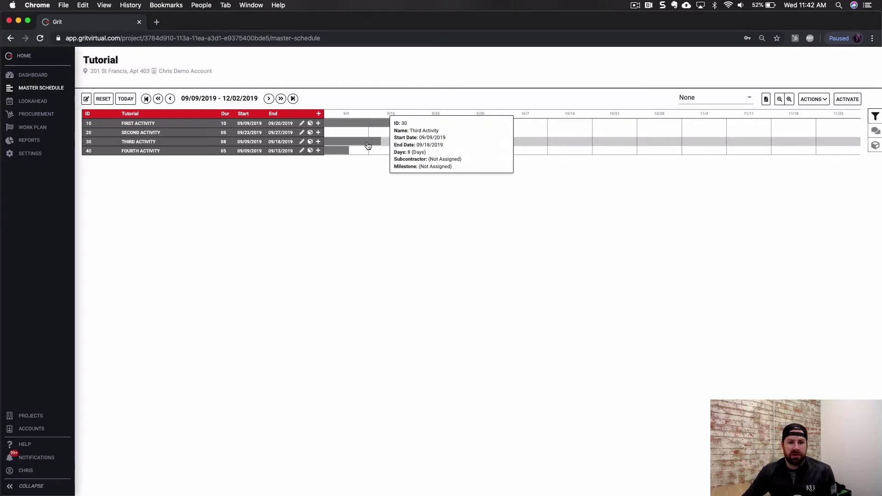
drag(368, 146, 417, 132)
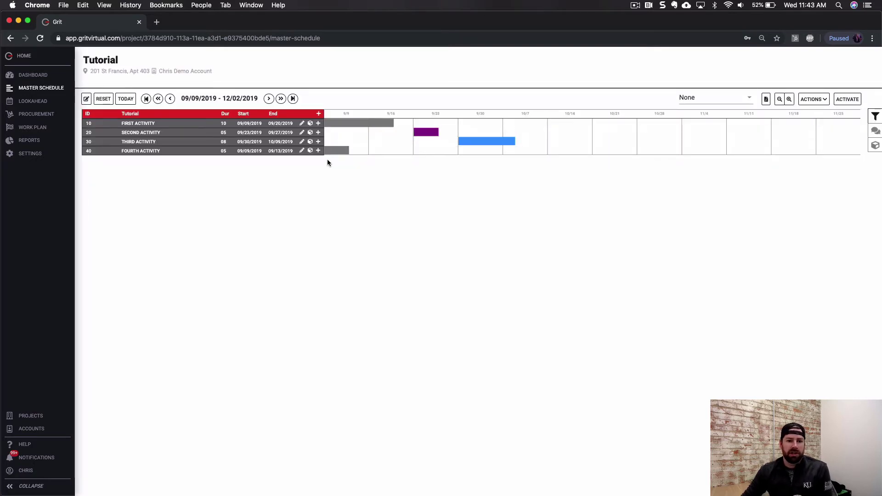
drag(332, 151, 473, 139)
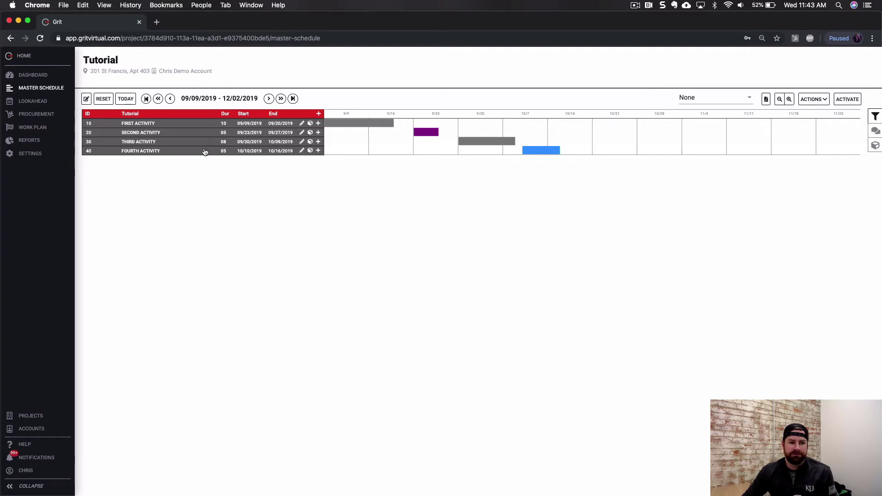
- Open First Activity, look through its Equipment, Materials, Labor and RFI sections, and close it without changes
double_click(141, 125)
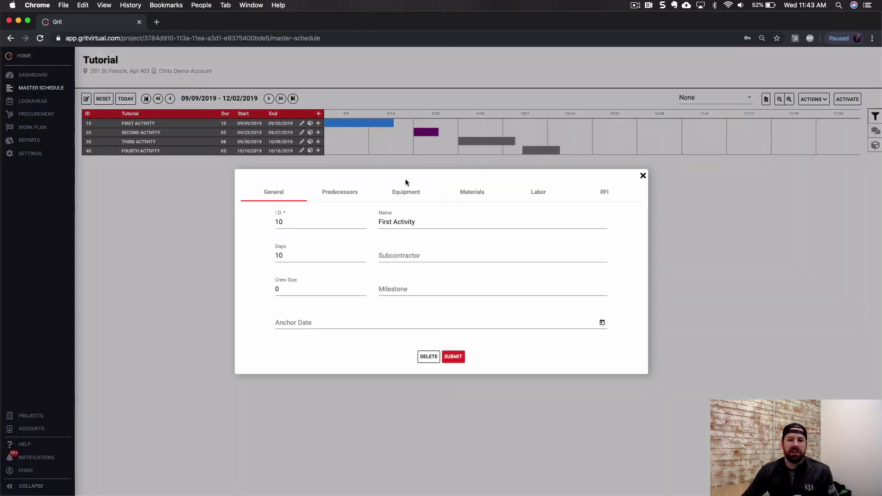
click(406, 192)
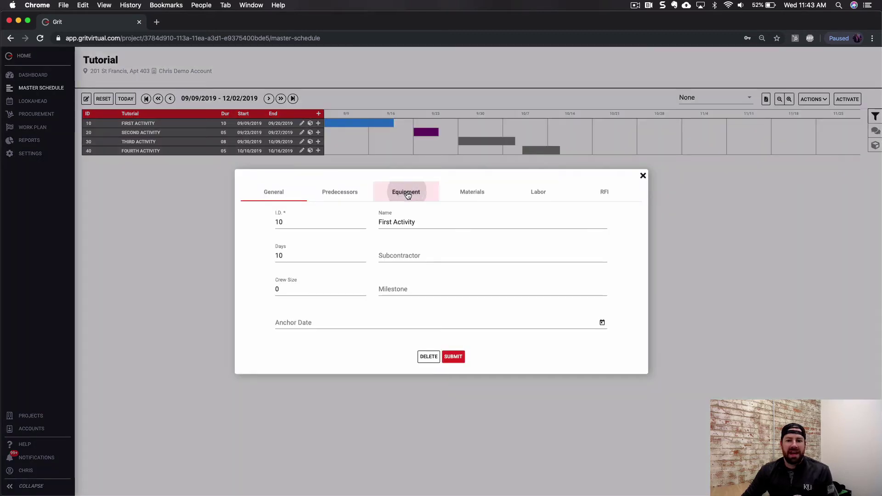
click(477, 194)
click(537, 192)
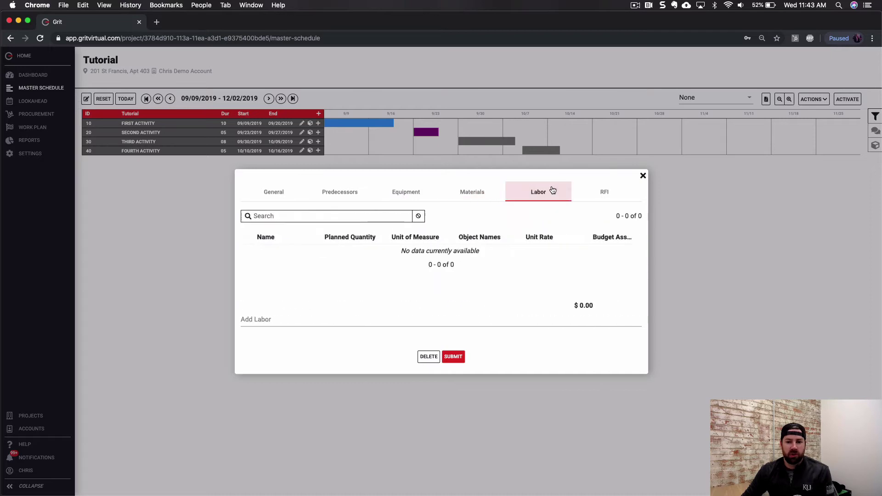
click(603, 191)
click(643, 176)
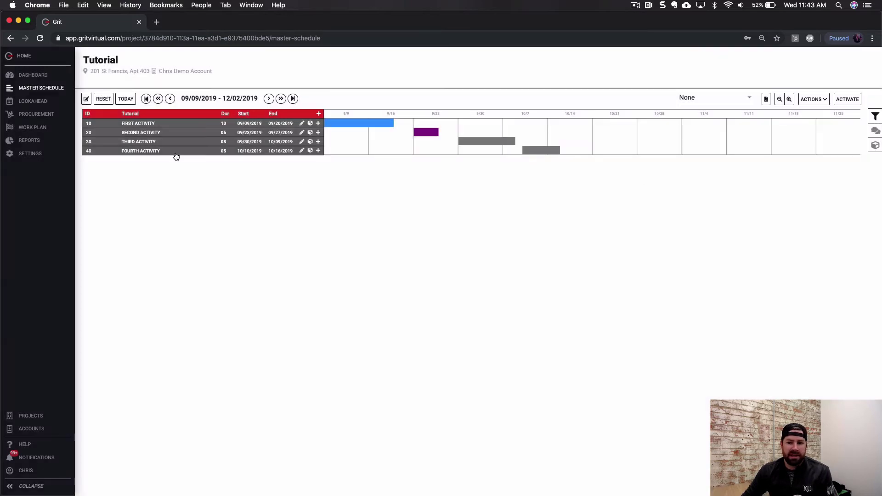
- Bulk assign Cast-in-place Concrete as the subcontractor for First, Third and Fourth Activity, submit, and leave edit mode
click(87, 100)
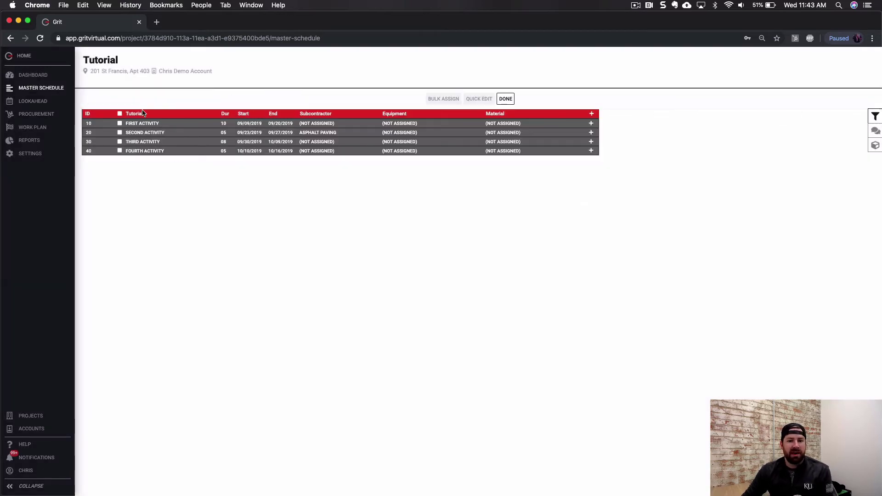
click(120, 123)
click(120, 142)
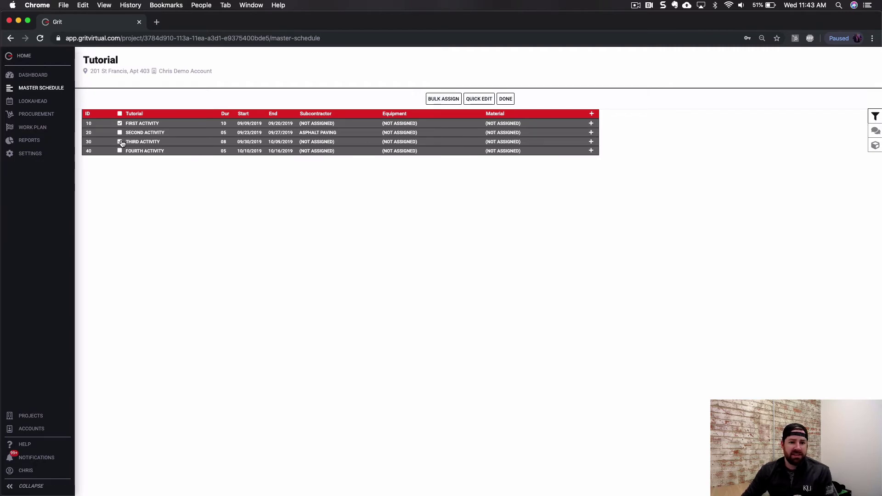
click(120, 151)
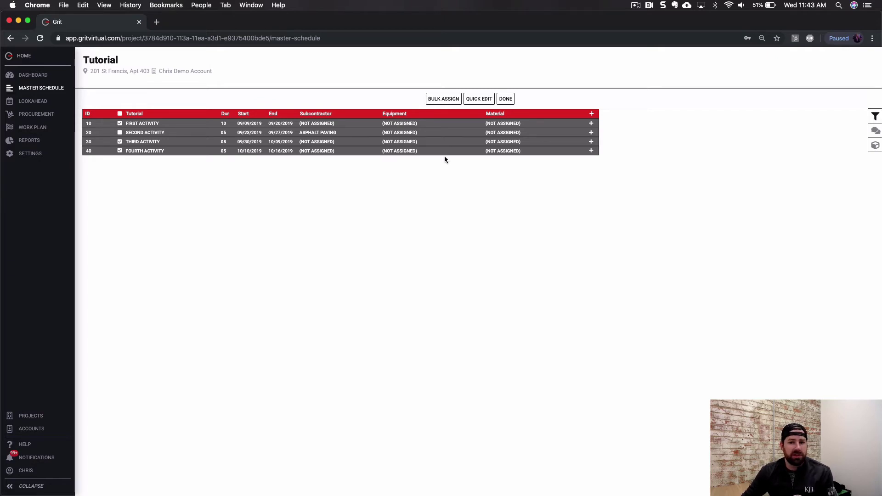
click(440, 99)
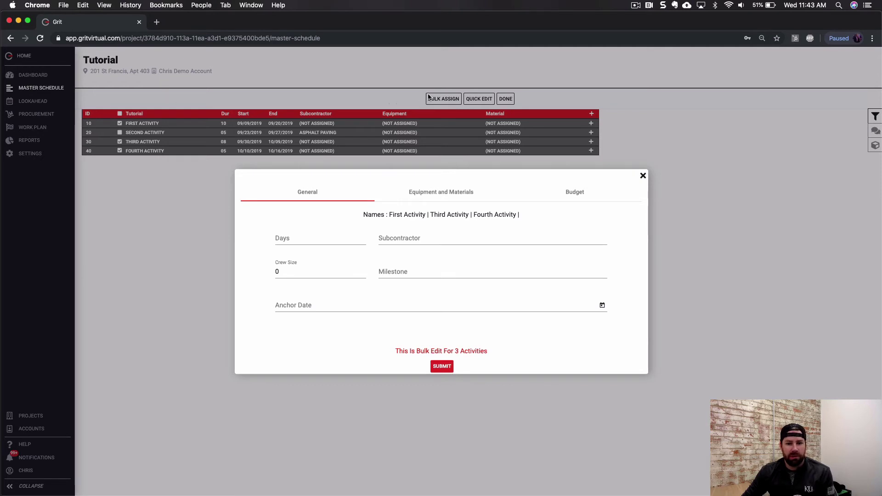
click(443, 237)
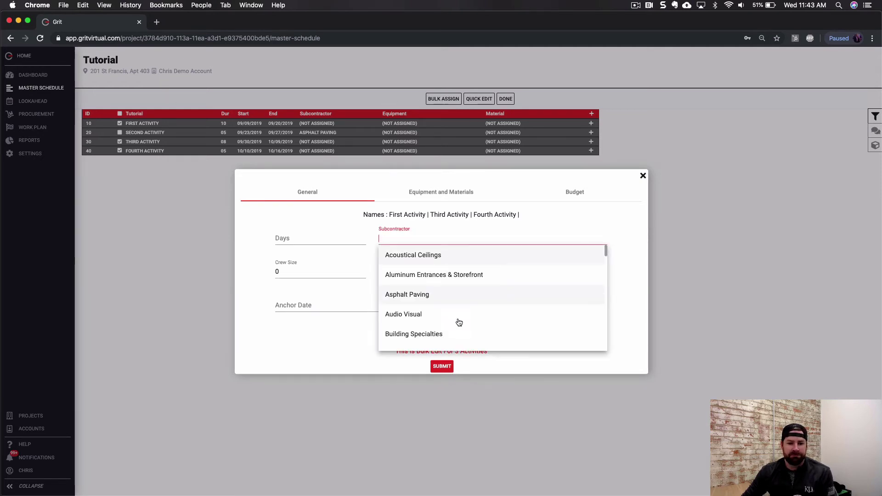
scroll(457, 321, down, 5)
scroll(460, 299, down, 2)
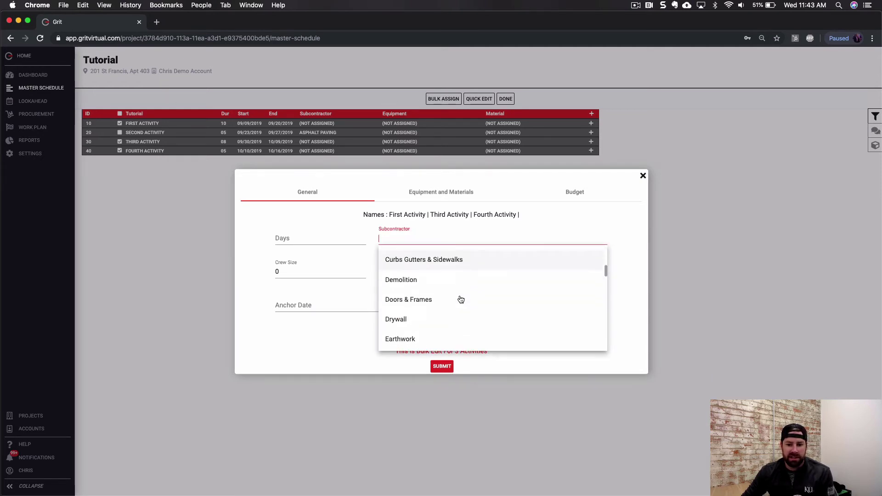
scroll(459, 299, up, 4)
click(459, 275)
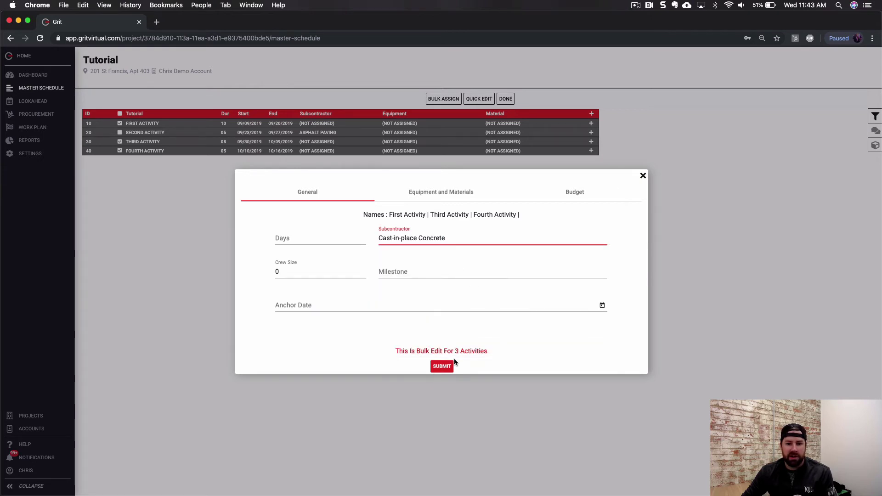
click(443, 366)
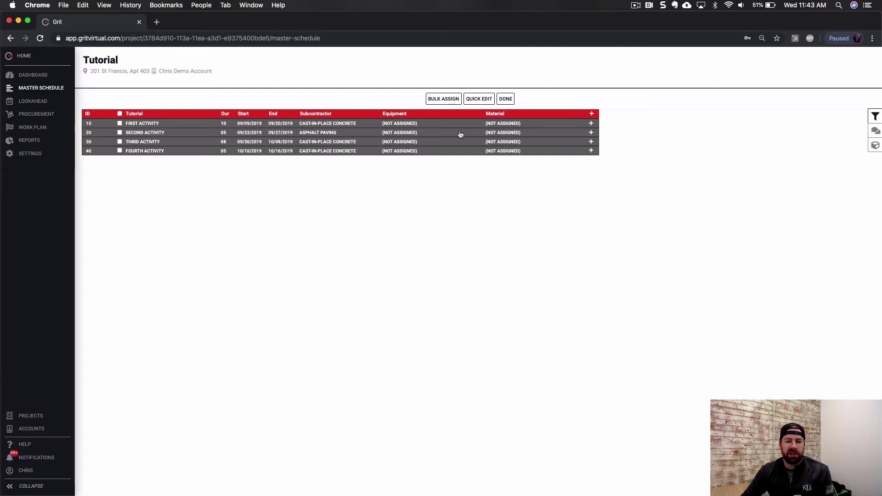
click(505, 99)
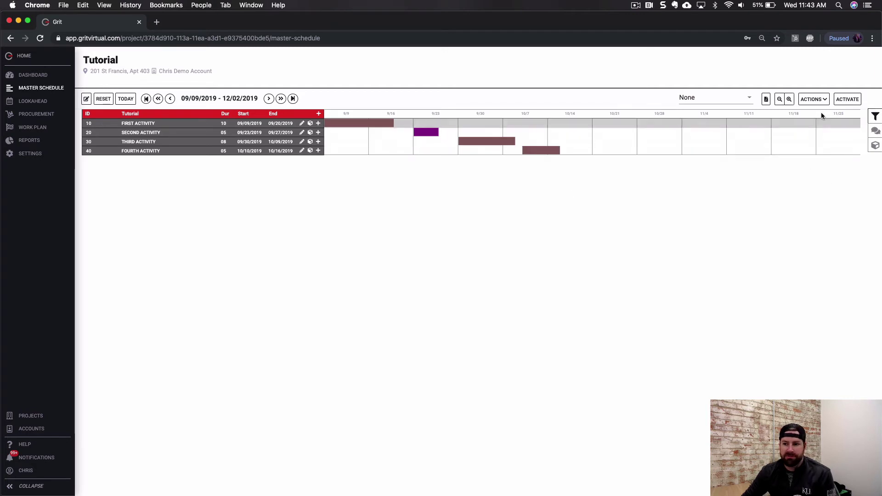
- Review the project's Working Hours settings for working days and start and end times, and close them
click(817, 97)
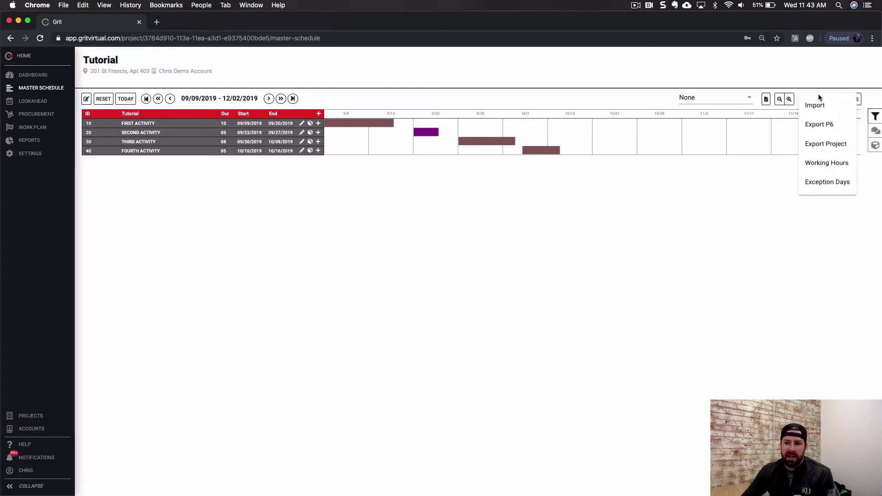
click(827, 163)
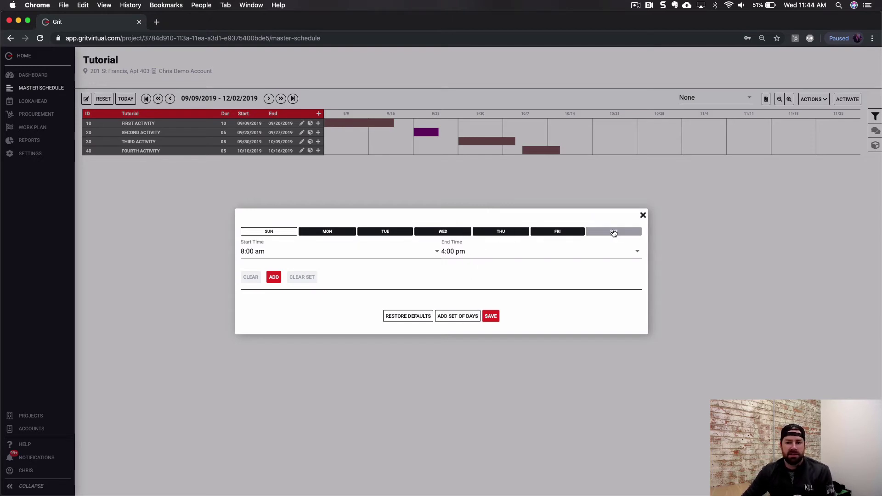
click(644, 215)
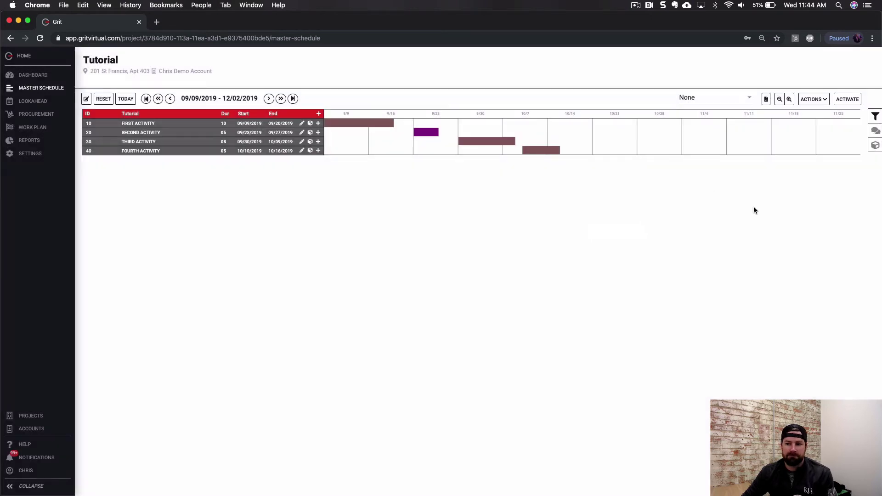
click(850, 98)
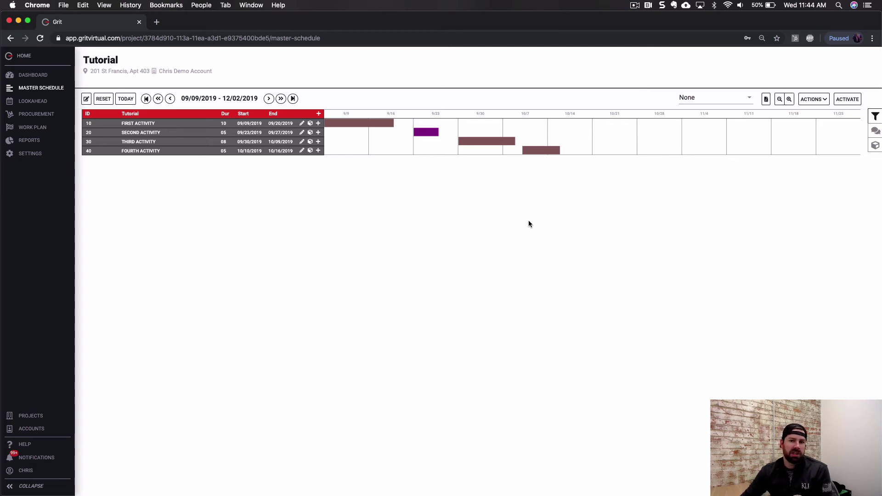
- Start an editable Primavera P6 import into the master schedule using the file sampleP6XMLimport.xml
click(813, 99)
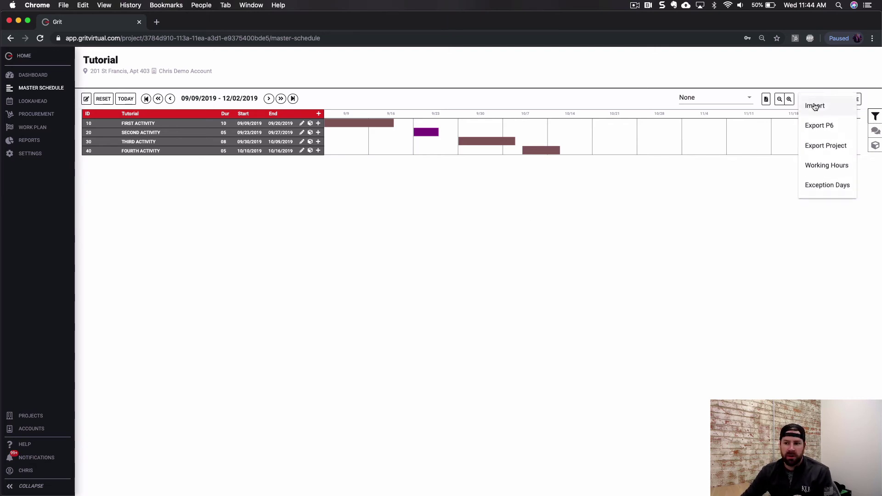
click(815, 107)
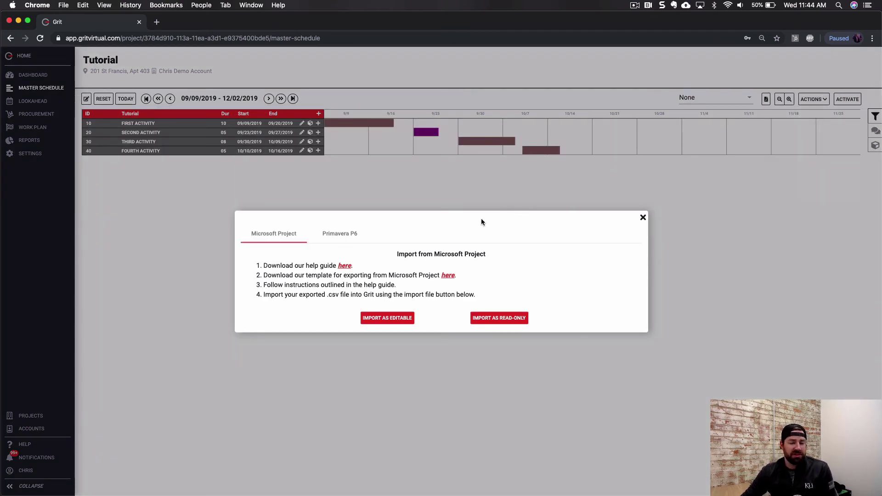
click(398, 326)
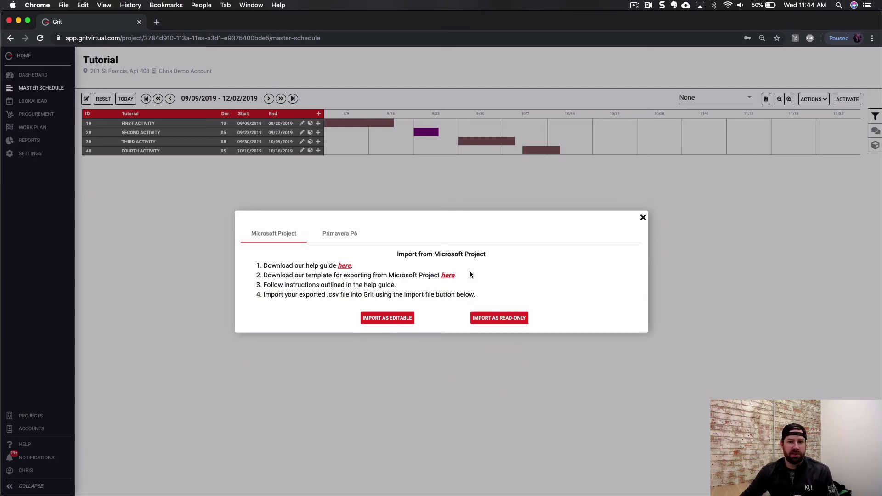
click(342, 233)
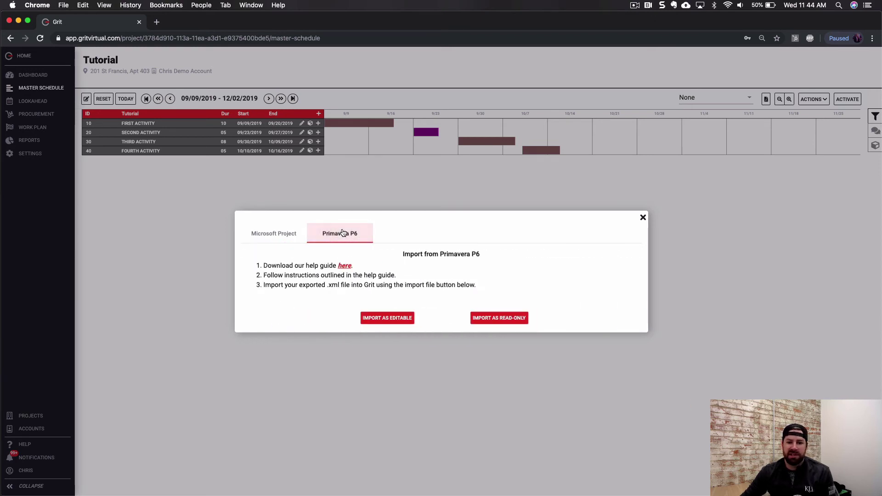
click(401, 317)
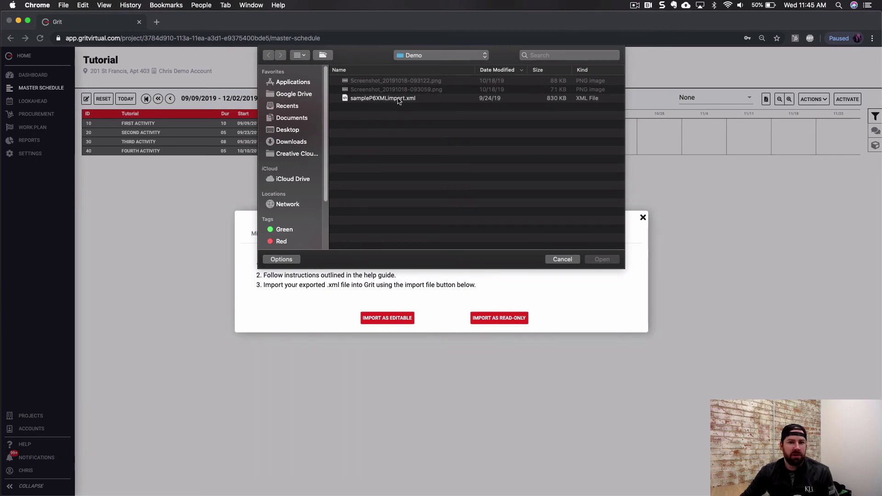
double_click(398, 100)
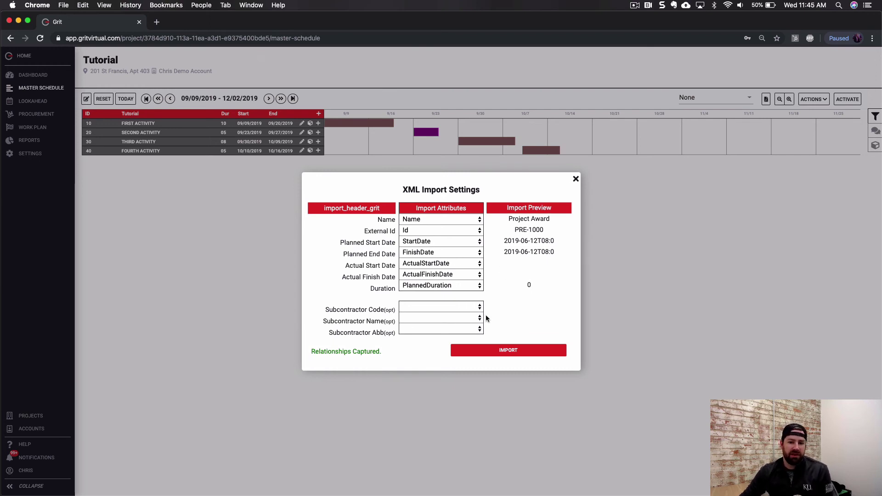
- In the XML import settings, map Subcontractor Code to Code and Subcontractor Name to Description
click(459, 311)
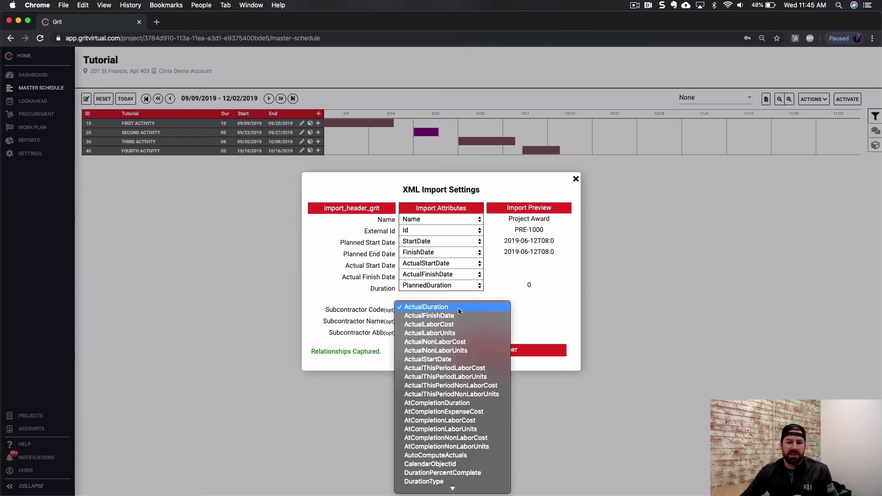
scroll(459, 308, down, 10)
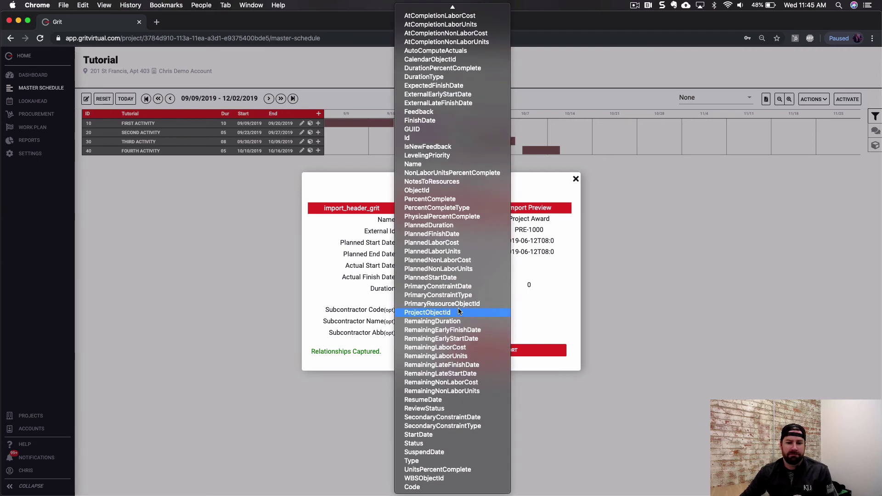
click(451, 487)
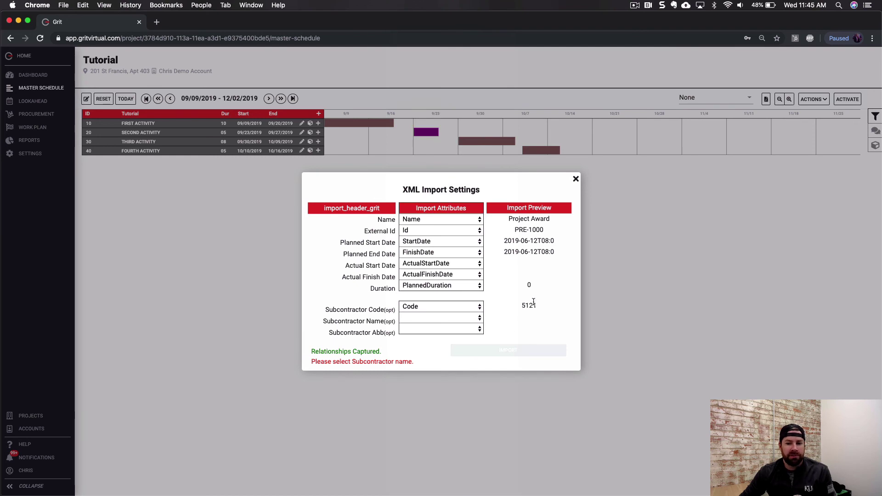
click(445, 318)
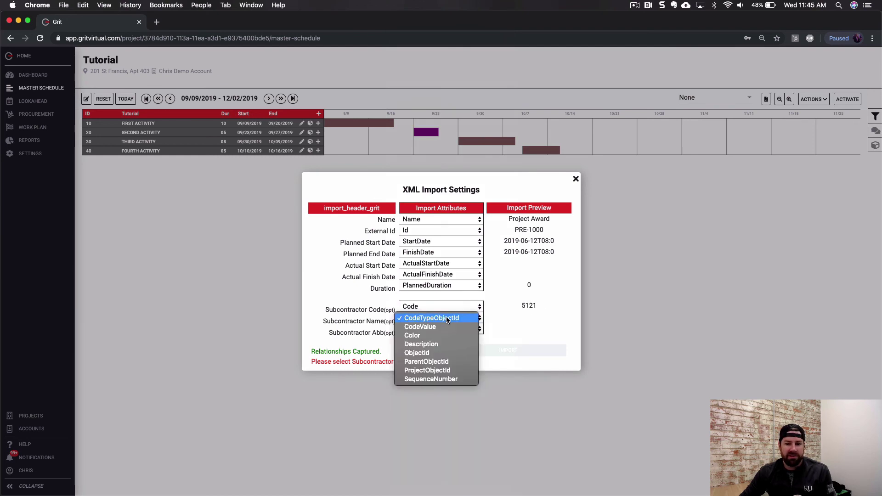
click(446, 344)
- Map Subcontractor Abb to the CodeValue attribute in the XML import settings
click(440, 329)
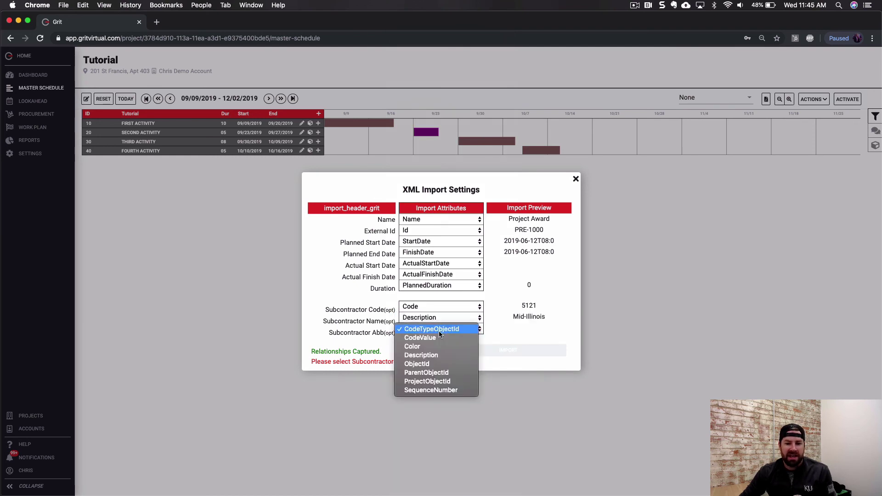
click(442, 343)
click(442, 329)
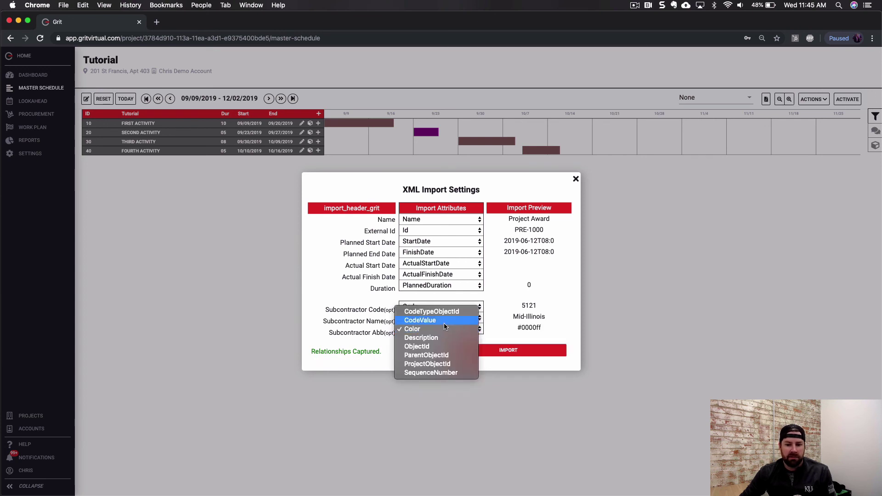
click(444, 322)
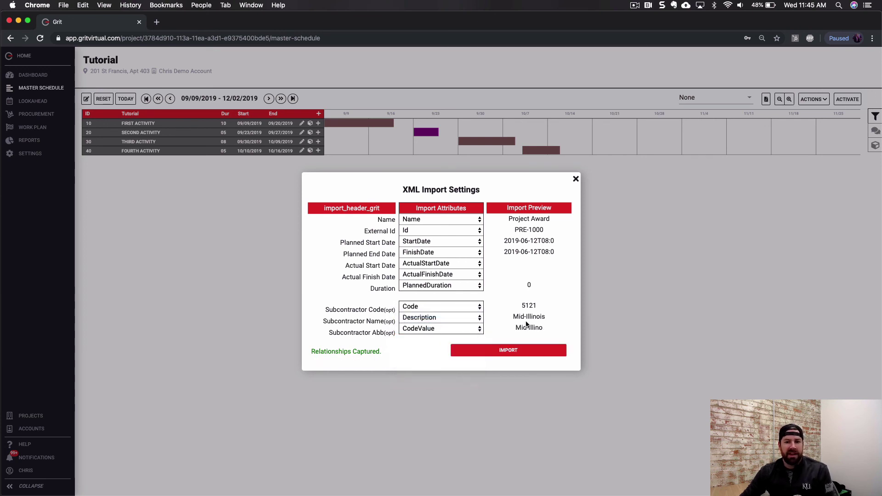